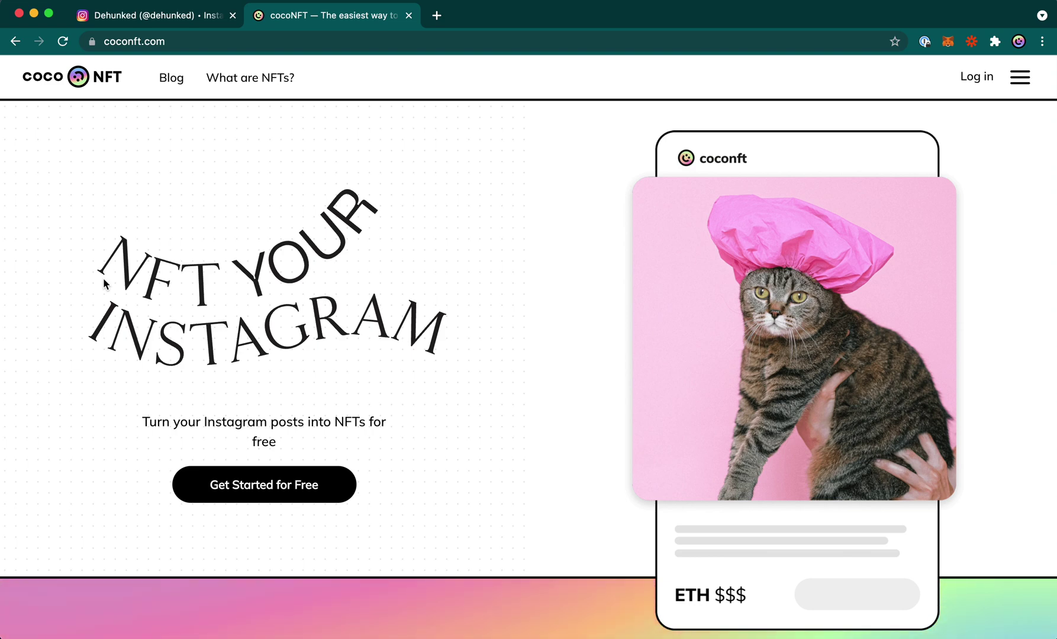
- Check the Instagram profile, then scroll cocoNFT's landing page and choose Get Started for Free
{"action": "key", "text": "ctrl+shift+Tab"}
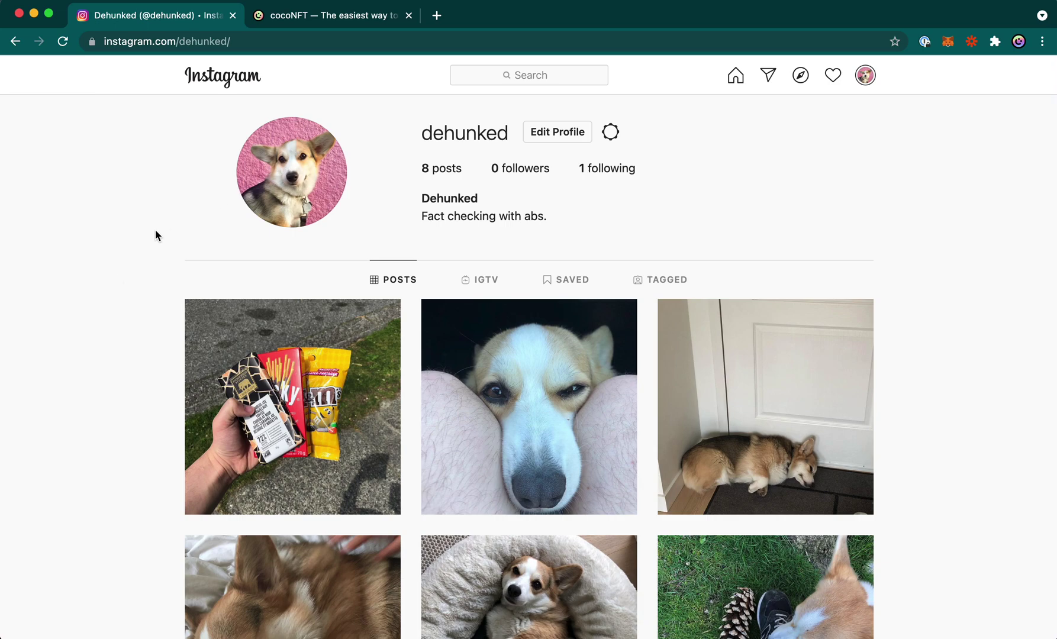
{"action": "key", "text": "ctrl+Tab"}
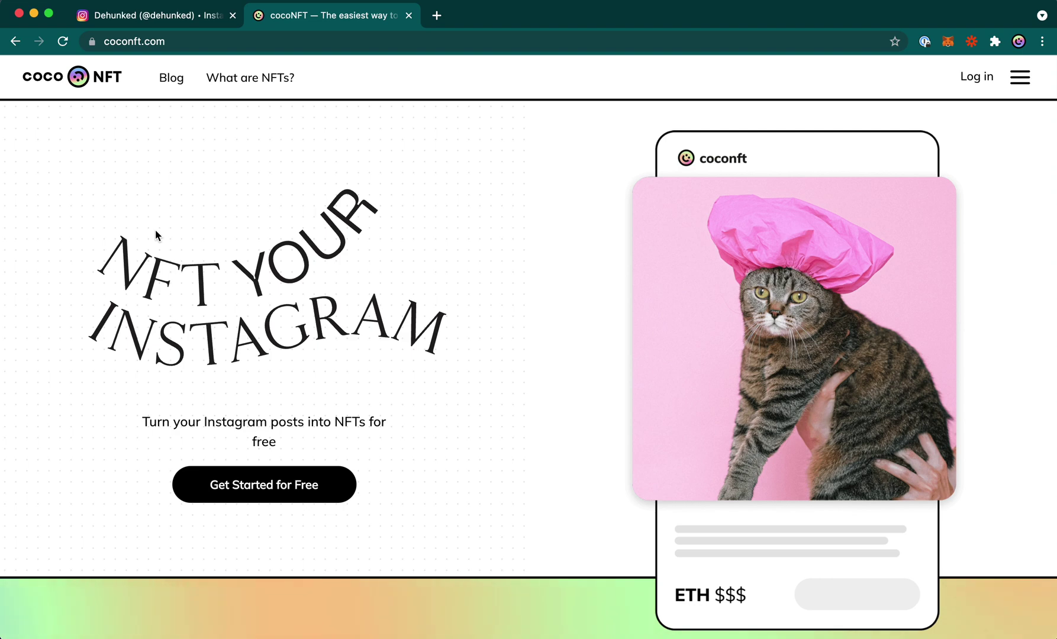
{"action": "scroll", "coordinate": [130, 349], "scroll_direction": "down", "scroll_amount": 3}
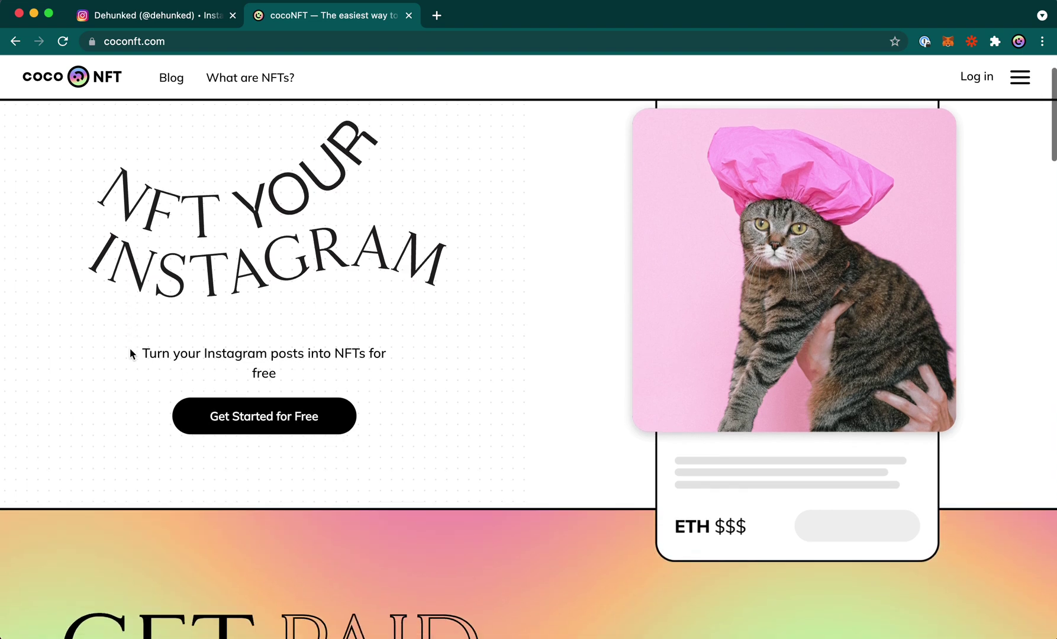
{"action": "scroll", "coordinate": [129, 354], "scroll_direction": "down", "scroll_amount": 1}
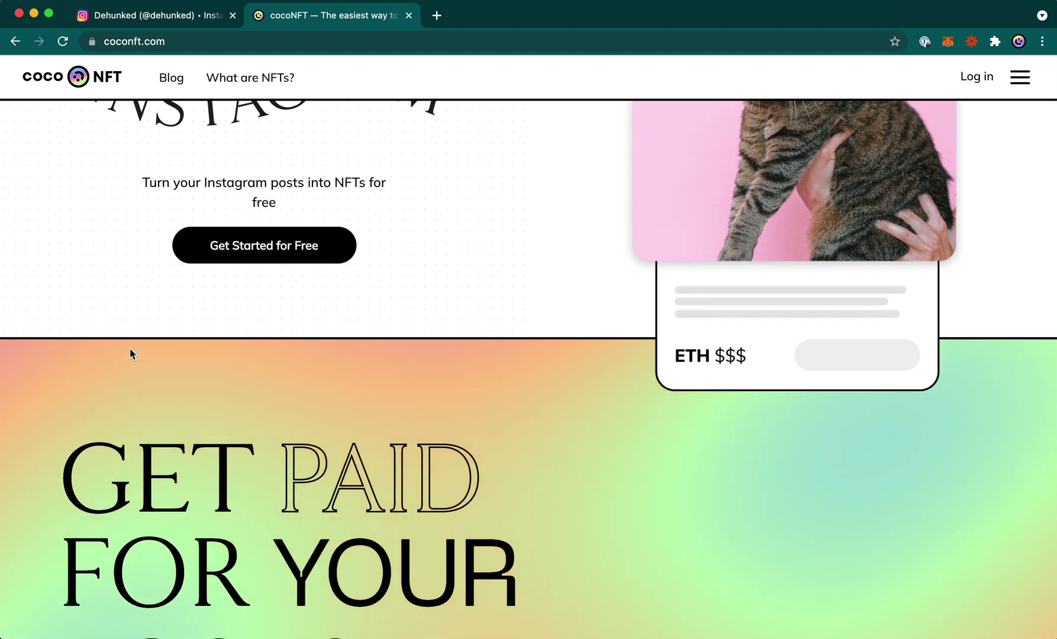
{"action": "scroll", "coordinate": [129, 354], "scroll_direction": "down", "scroll_amount": 4}
{"action": "scroll", "coordinate": [129, 353], "scroll_direction": "down", "scroll_amount": 2}
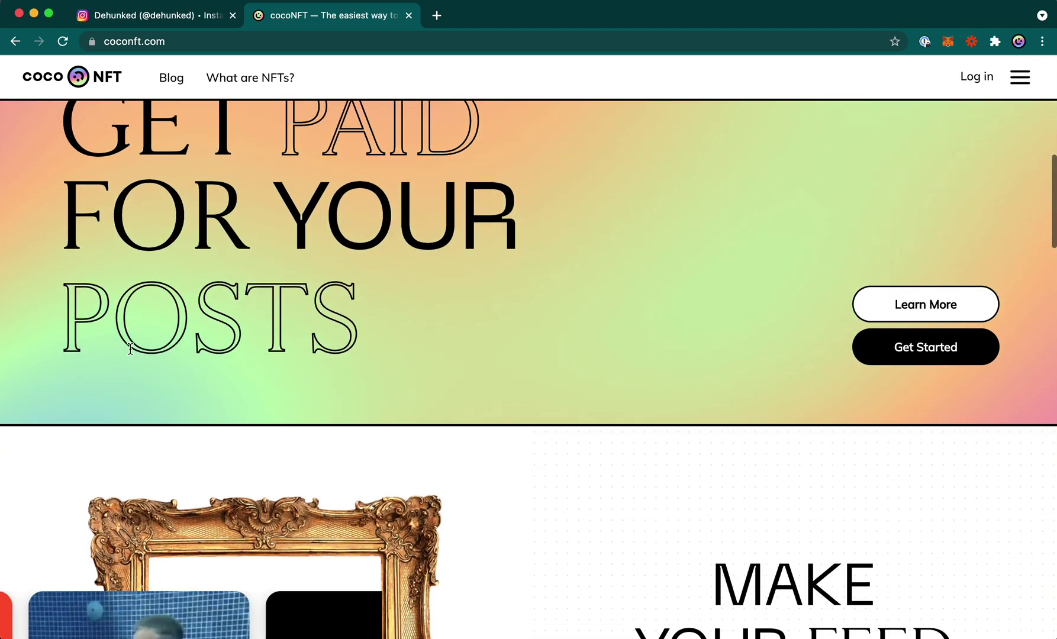
{"action": "scroll", "coordinate": [130, 354], "scroll_direction": "down", "scroll_amount": 2}
{"action": "scroll", "coordinate": [297, 480], "scroll_direction": "down", "scroll_amount": 3}
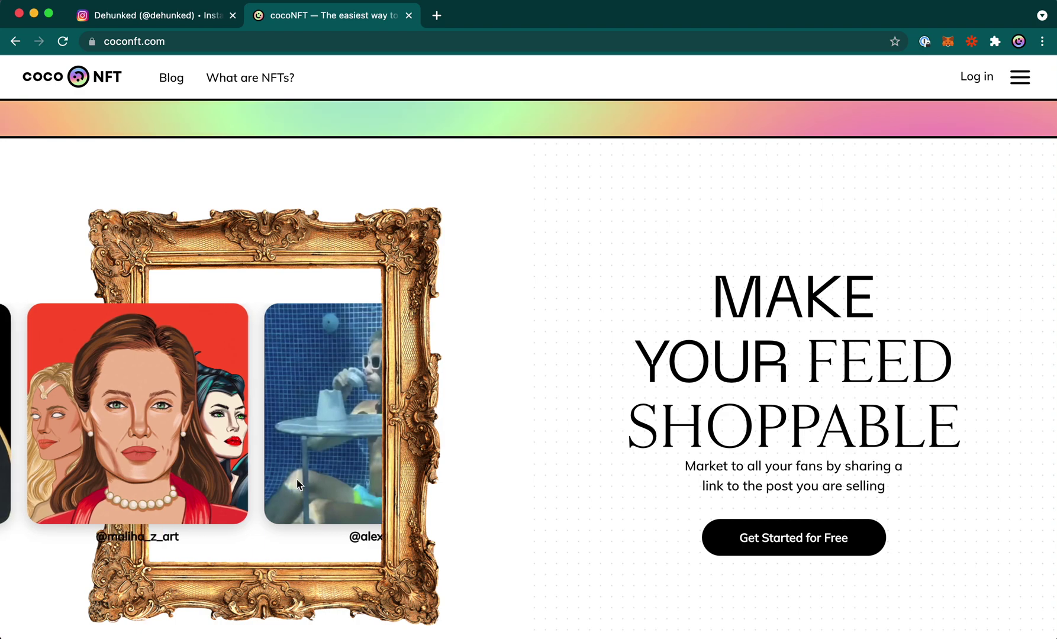
{"action": "scroll", "coordinate": [296, 480], "scroll_direction": "down", "scroll_amount": 2}
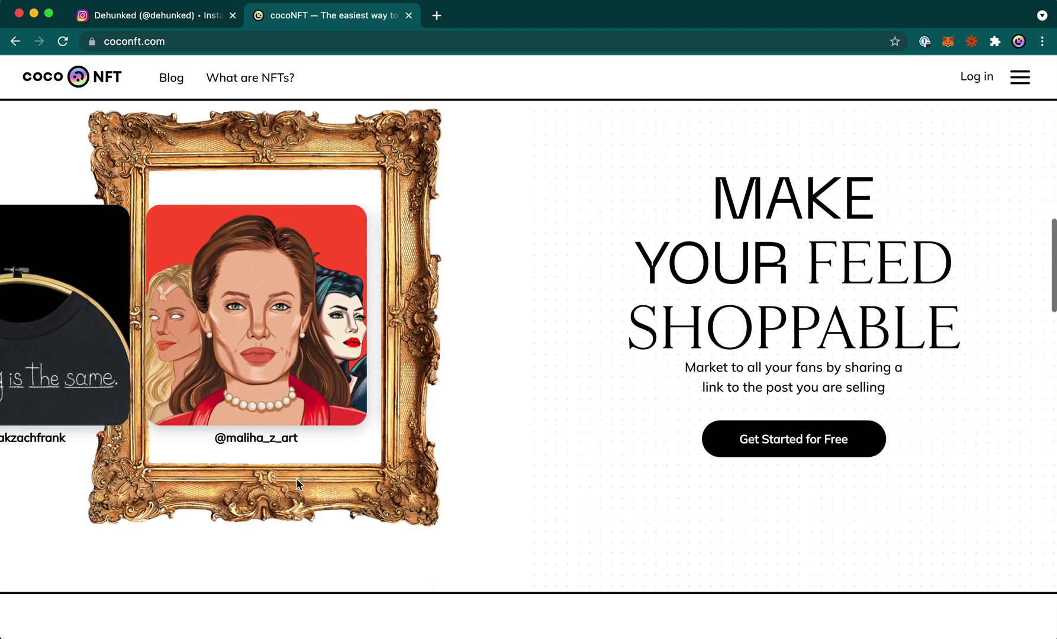
{"action": "left_click", "coordinate": [794, 440]}
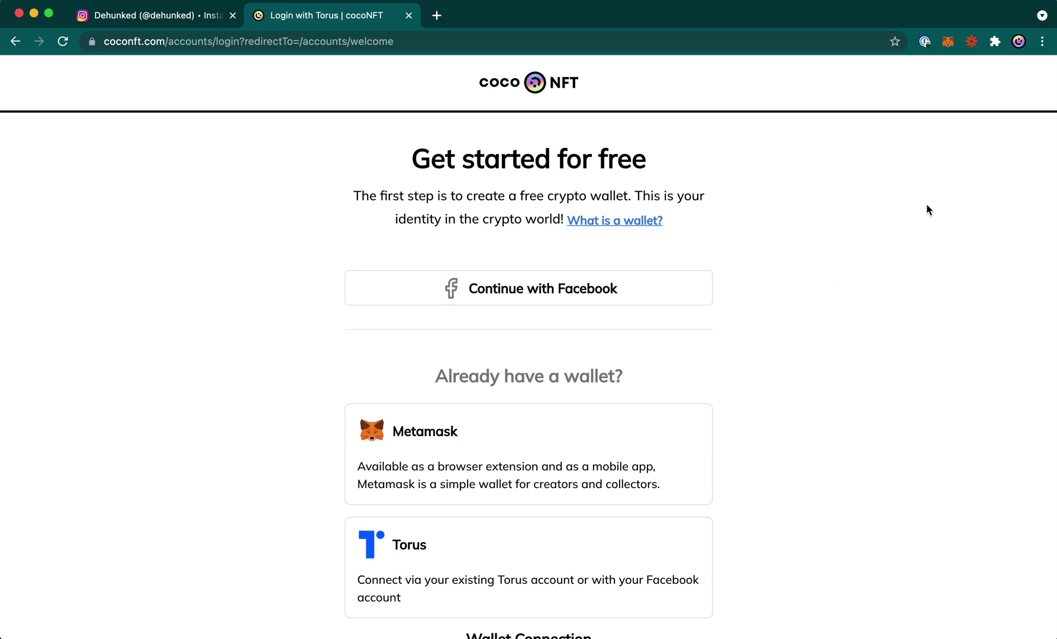
{"action": "left_click", "coordinate": [948, 41]}
{"action": "left_click", "coordinate": [949, 43]}
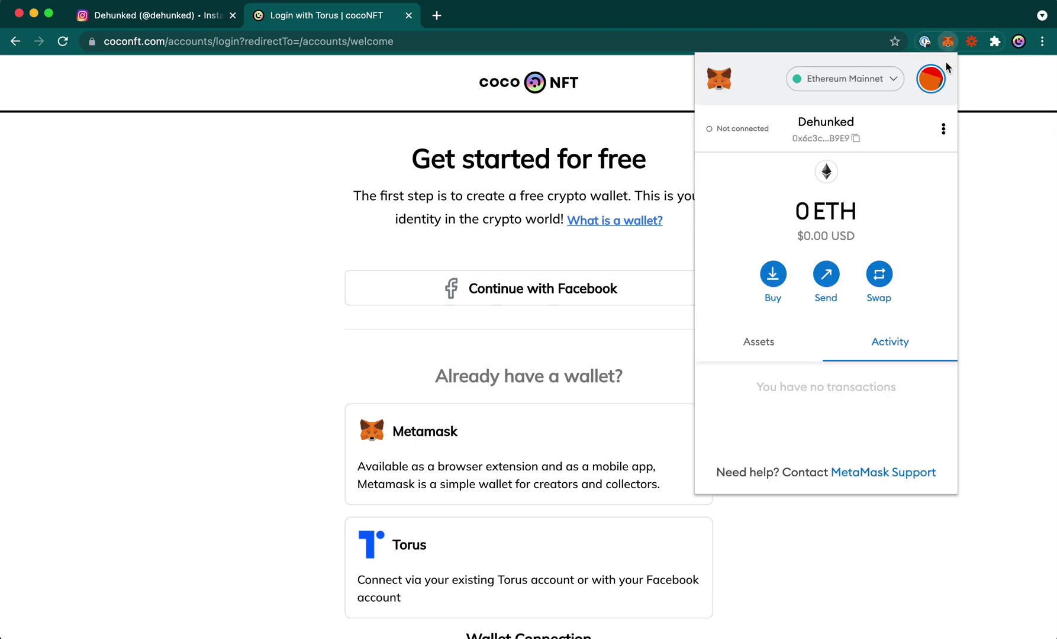
{"action": "mouse_move", "coordinate": [785, 220]}
{"action": "left_mouse_down"}
{"action": "mouse_move", "coordinate": [852, 214]}
{"action": "mouse_move", "coordinate": [853, 236]}
{"action": "left_mouse_up"}
{"action": "left_click", "coordinate": [852, 236]}
{"action": "left_click", "coordinate": [215, 359]}
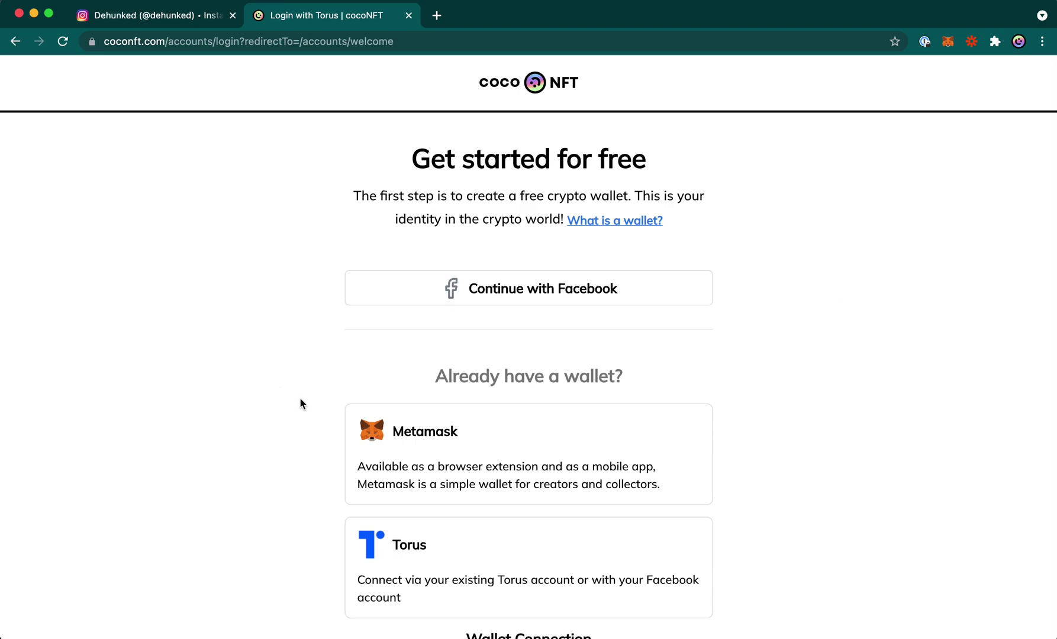
- Connect the Dehunked MetaMask account to cocoNFT through the Metamask card
{"action": "left_click", "coordinate": [425, 458]}
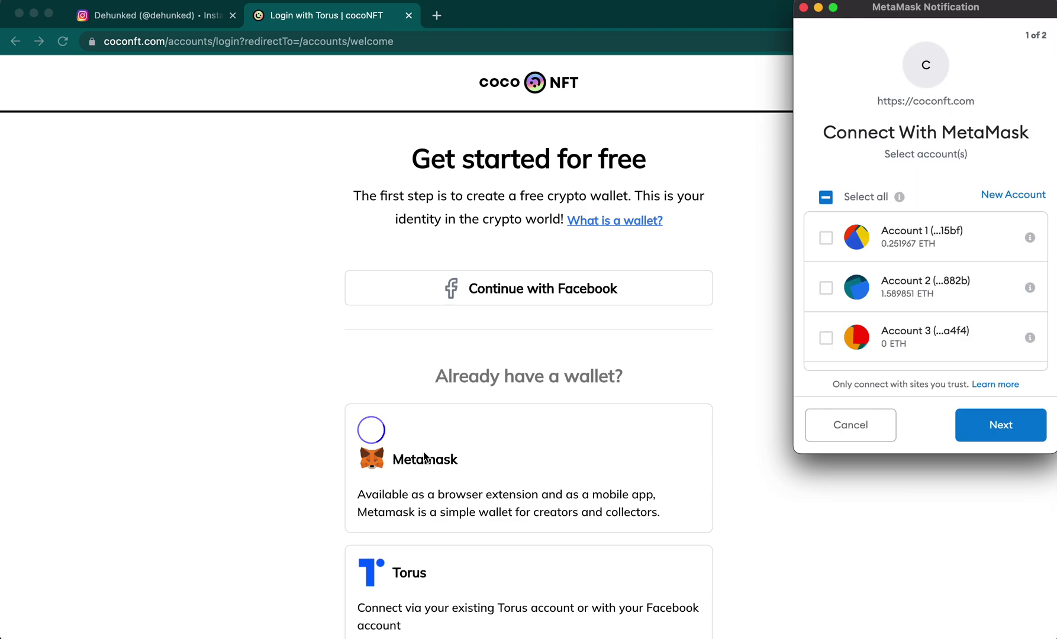
{"action": "scroll", "coordinate": [900, 268], "scroll_direction": "down", "scroll_amount": 3}
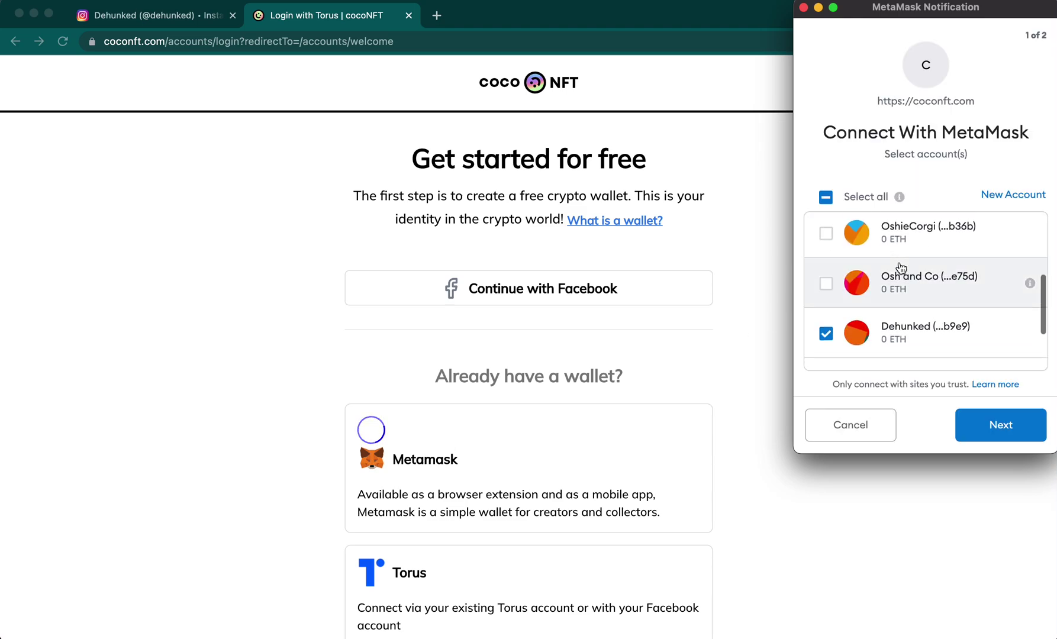
{"action": "scroll", "coordinate": [902, 271], "scroll_direction": "down", "scroll_amount": 2}
{"action": "scroll", "coordinate": [903, 269], "scroll_direction": "down", "scroll_amount": 1}
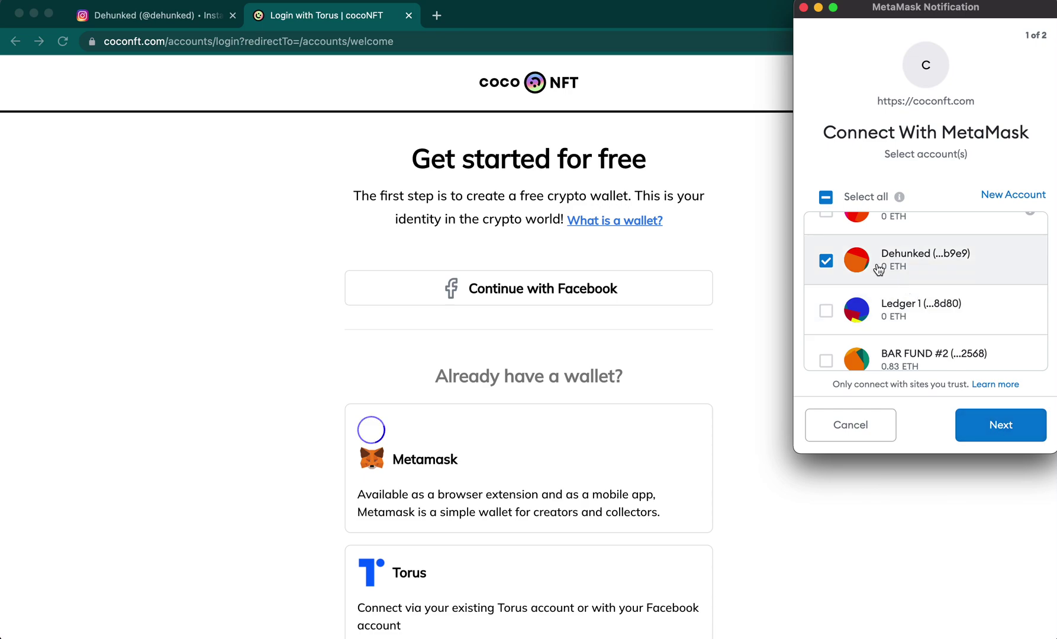
{"action": "left_click", "coordinate": [1004, 443]}
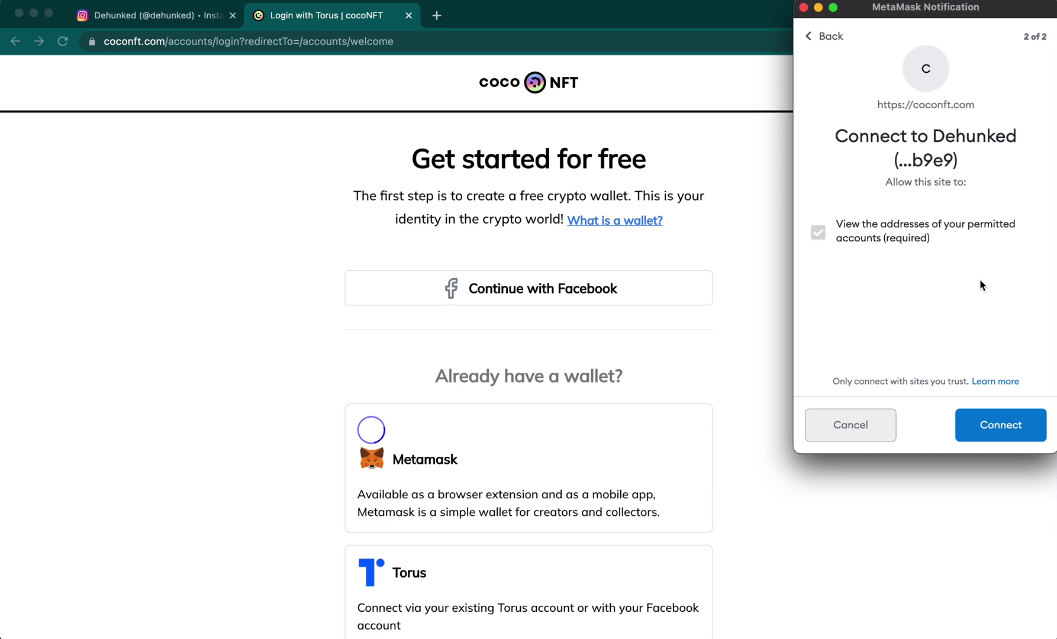
{"action": "left_click", "coordinate": [1000, 426]}
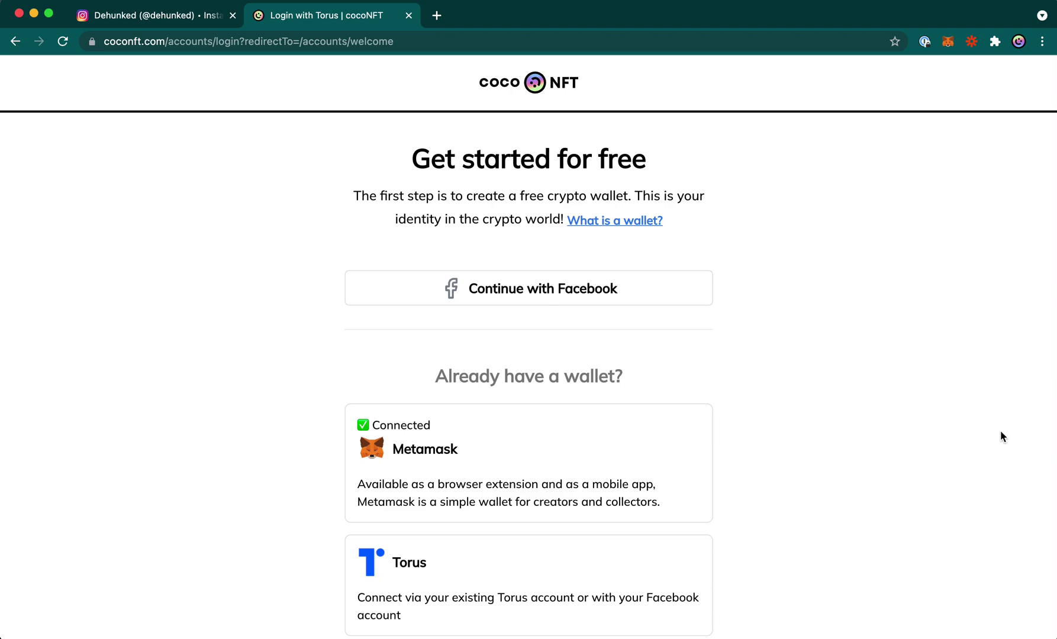
- Confirm being 18 or older and accept the Terms of Service and Privacy Policy
{"action": "left_click", "coordinate": [701, 469]}
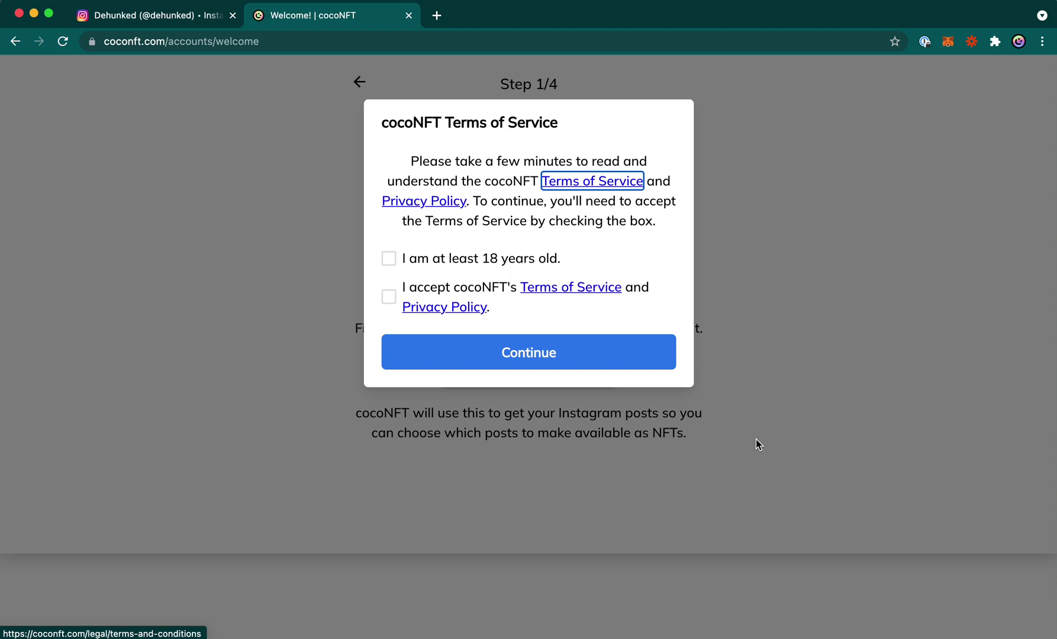
{"action": "left_click", "coordinate": [429, 260]}
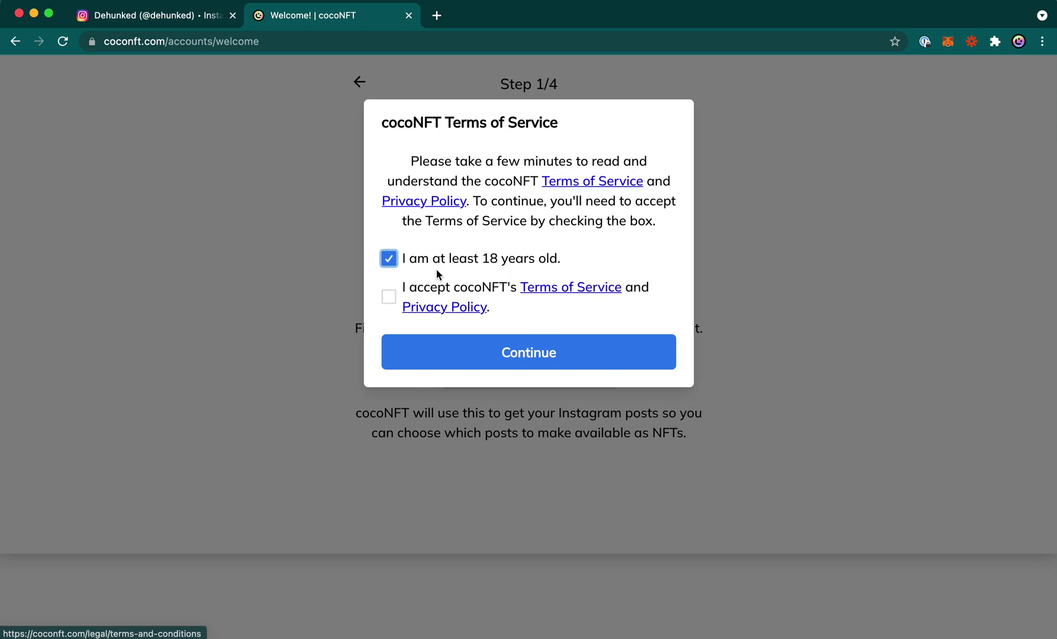
{"action": "left_click", "coordinate": [387, 298]}
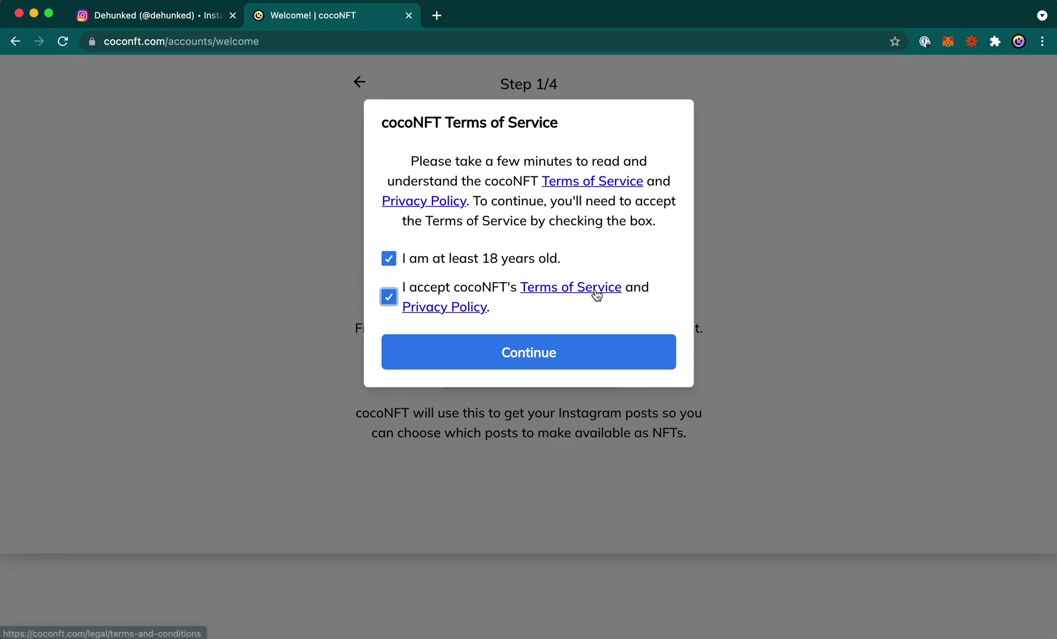
{"action": "left_click", "coordinate": [566, 354]}
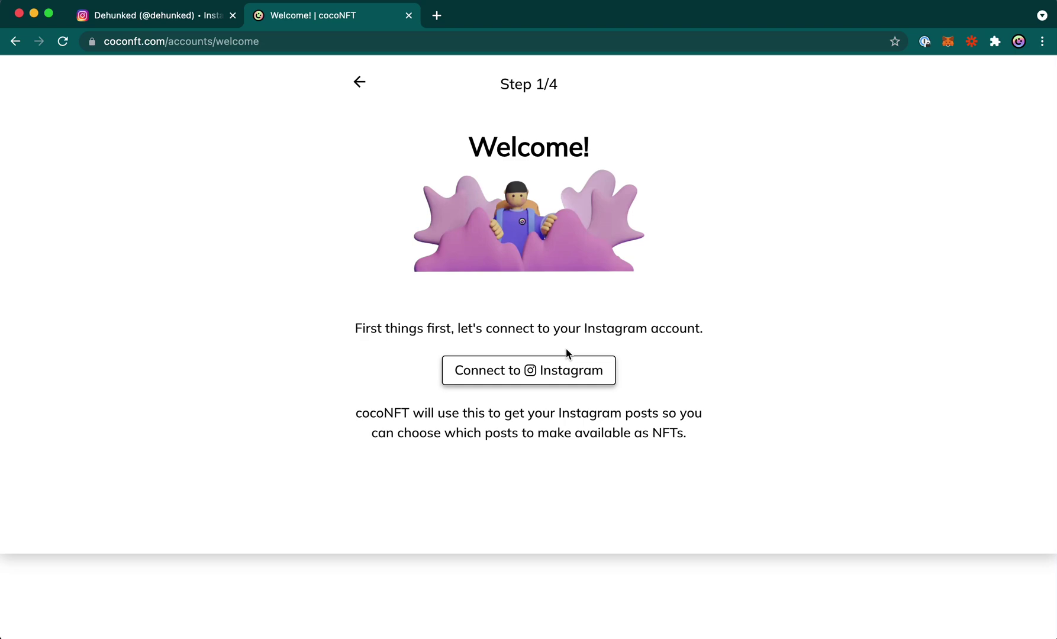
- Authorise cocoNFT to access the Instagram profile and media
{"action": "left_click", "coordinate": [549, 374]}
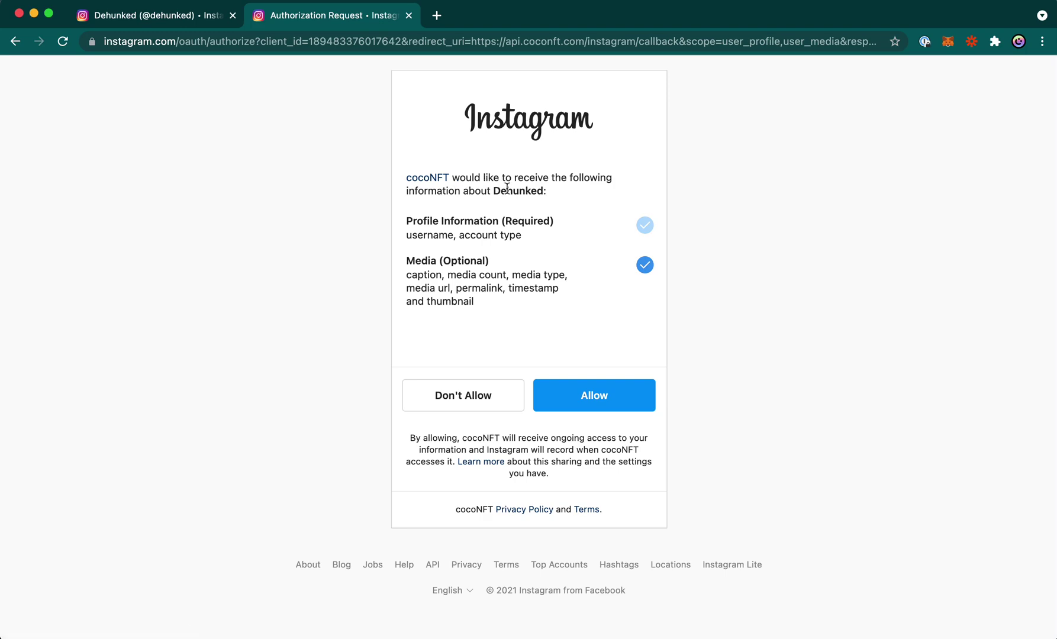
{"action": "left_click_drag", "start_coordinate": [495, 190], "coordinate": [545, 190]}
{"action": "left_click", "coordinate": [545, 190]}
{"action": "left_click", "coordinate": [578, 403]}
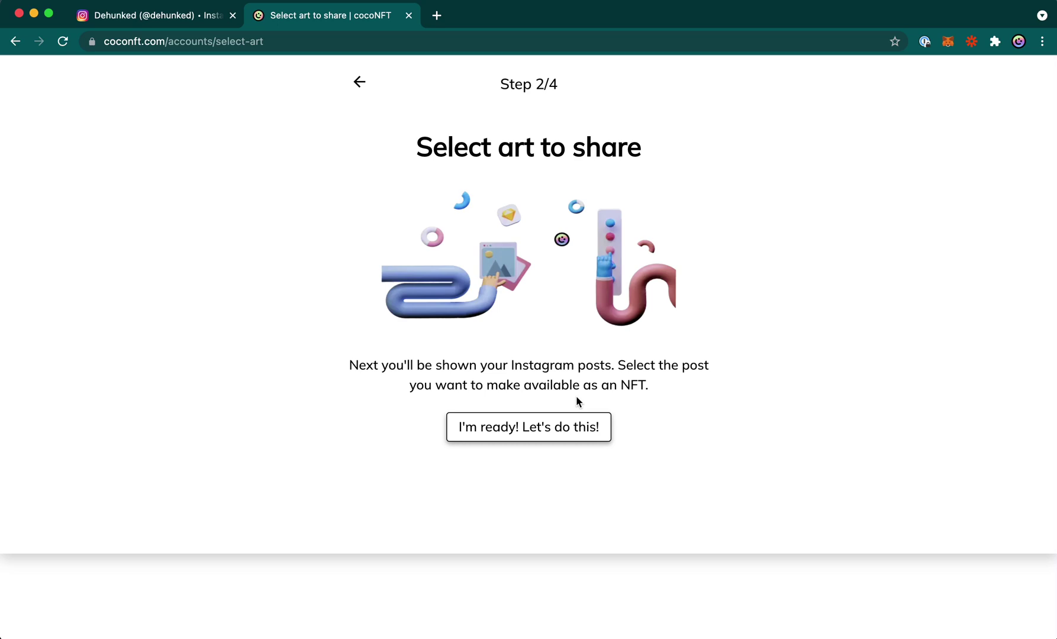
- Load the grid of Instagram posts available to sell
{"action": "left_click", "coordinate": [556, 437]}
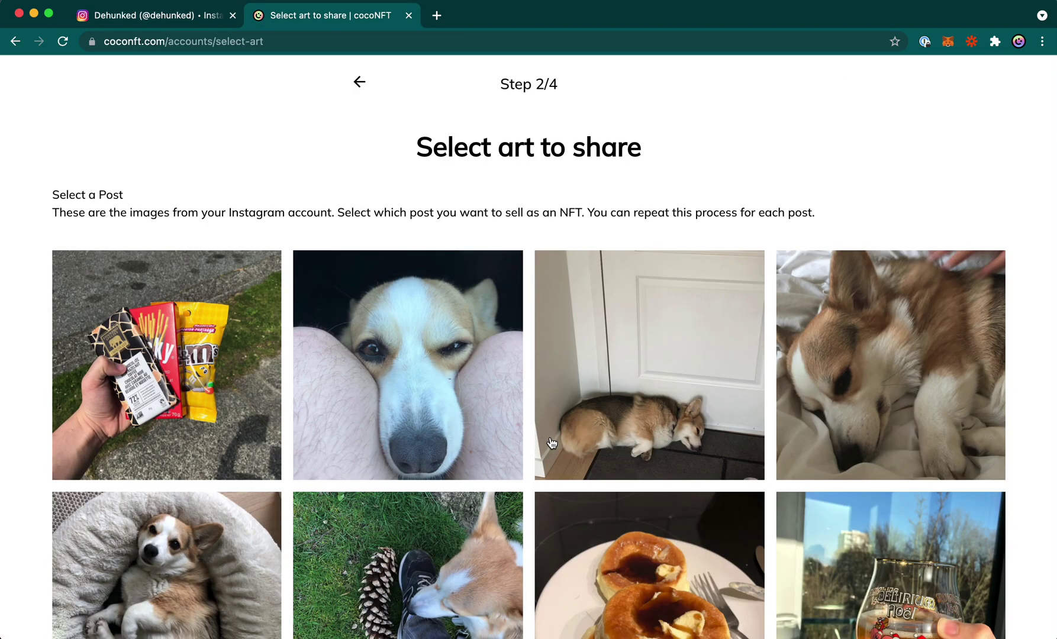
{"action": "scroll", "coordinate": [529, 449], "scroll_direction": "down", "scroll_amount": 3}
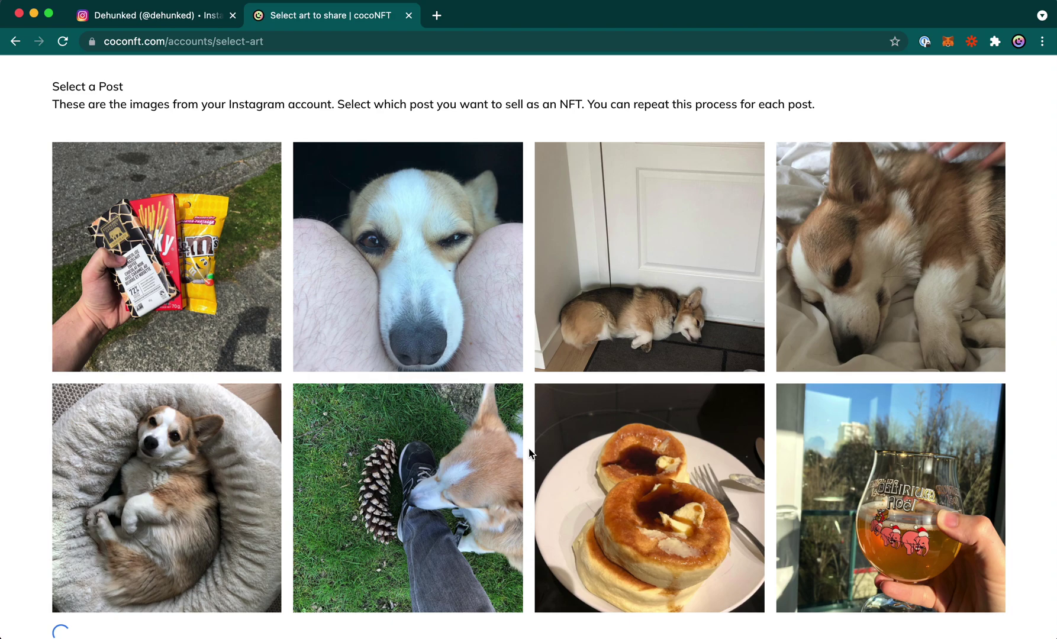
- Select the corgi-in-bed post and name the NFT 'Cozy Donut Dog'
{"action": "left_click", "coordinate": [180, 476]}
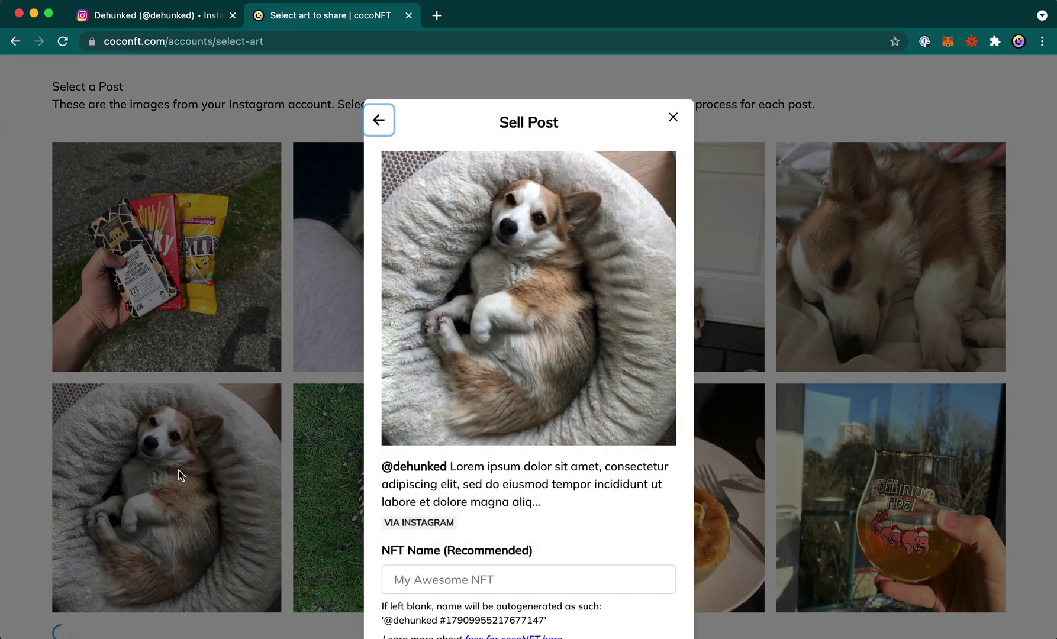
{"action": "scroll", "coordinate": [376, 503], "scroll_direction": "down", "scroll_amount": 3}
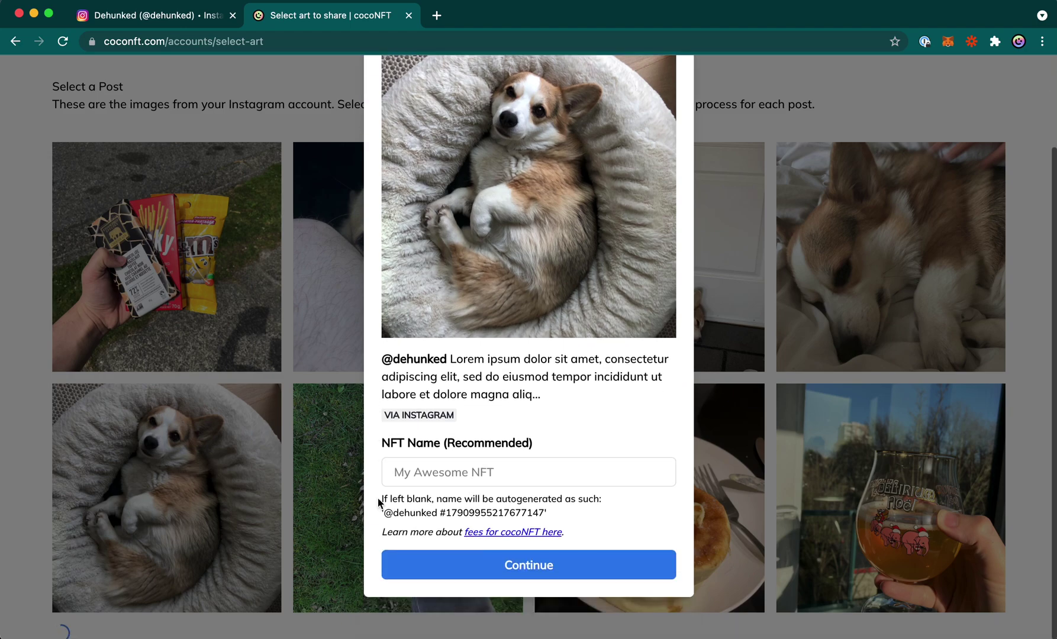
{"action": "left_click", "coordinate": [469, 475]}
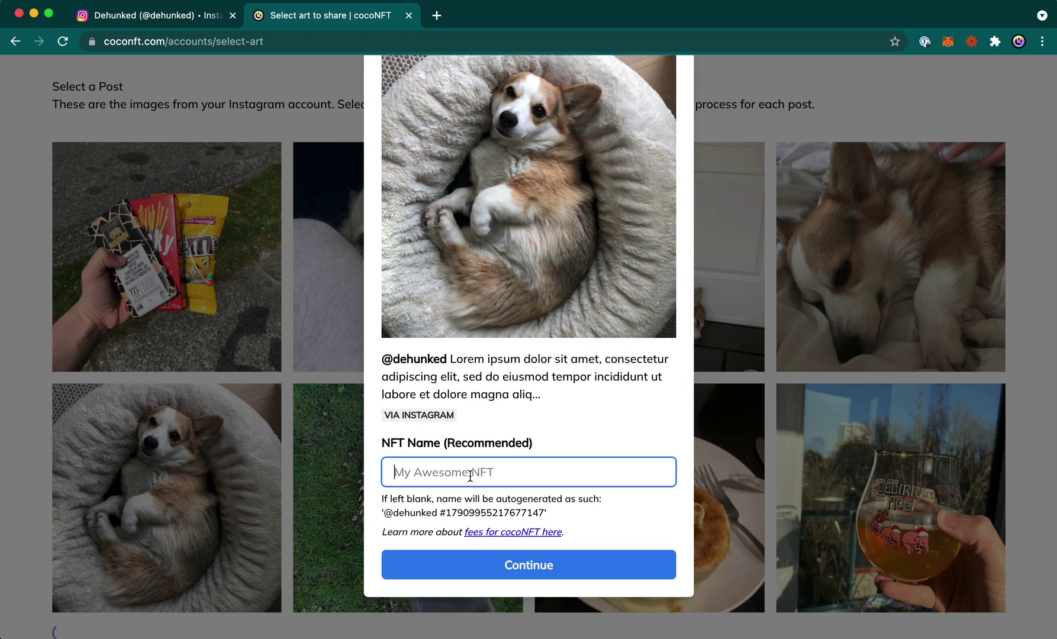
{"action": "type", "text": "Cozy Don"}
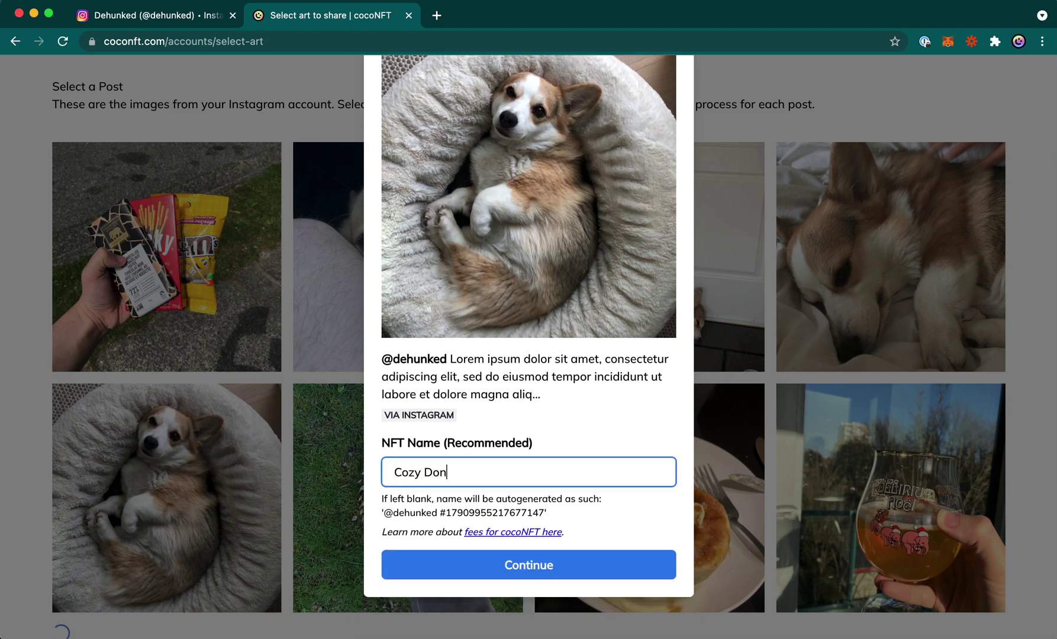
{"action": "type", "text": "ut Dog"}
{"action": "left_click_drag", "start_coordinate": [445, 447], "coordinate": [381, 445]}
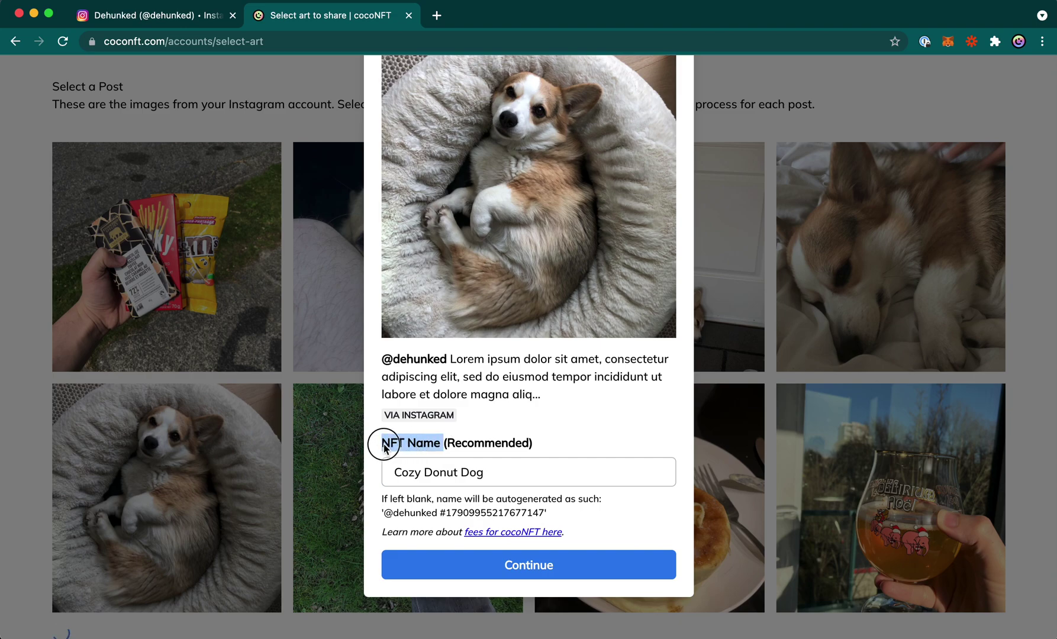
{"action": "left_click", "coordinate": [486, 376]}
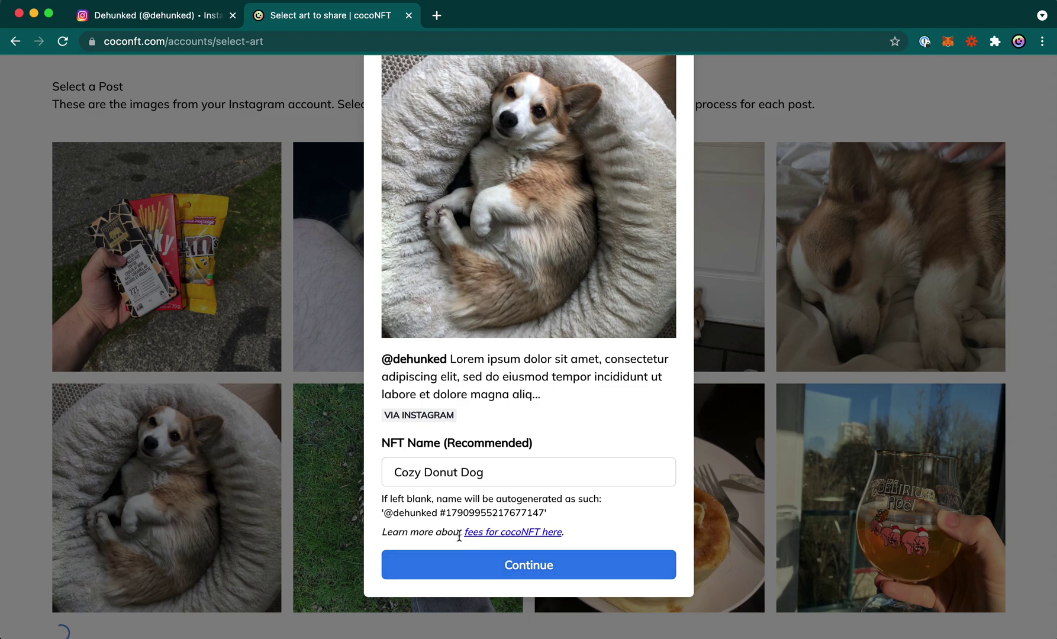
{"action": "left_click_drag", "start_coordinate": [432, 531], "coordinate": [452, 528]}
{"action": "left_click", "coordinate": [452, 528]}
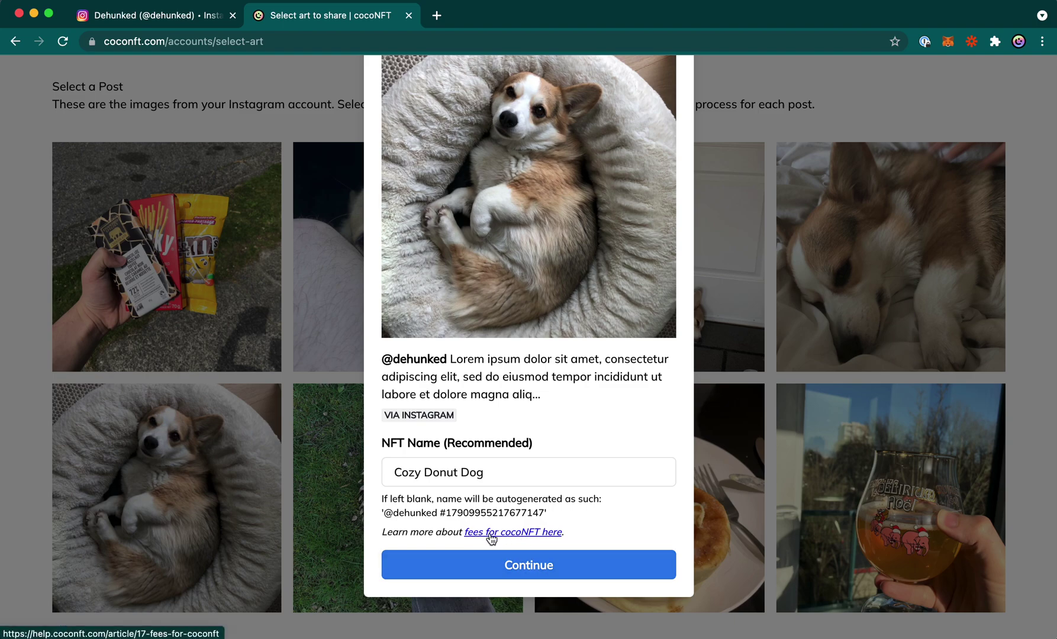
{"action": "left_click", "coordinate": [509, 569]}
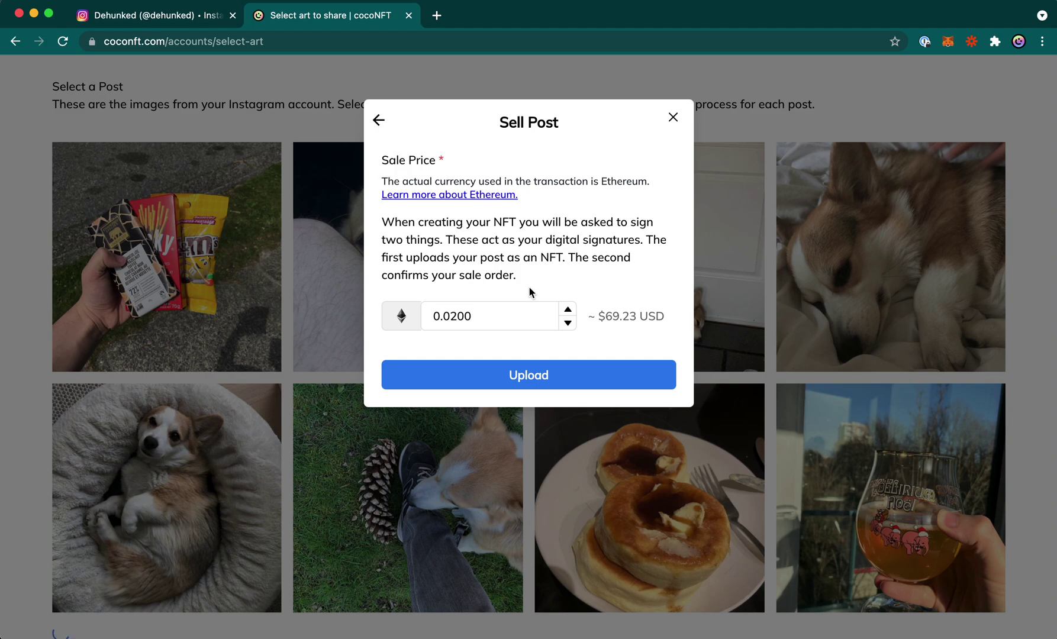
- Change the sale price to 0.05 ETH (~$173.07) and upload the post for minting
{"action": "left_click", "coordinate": [457, 314]}
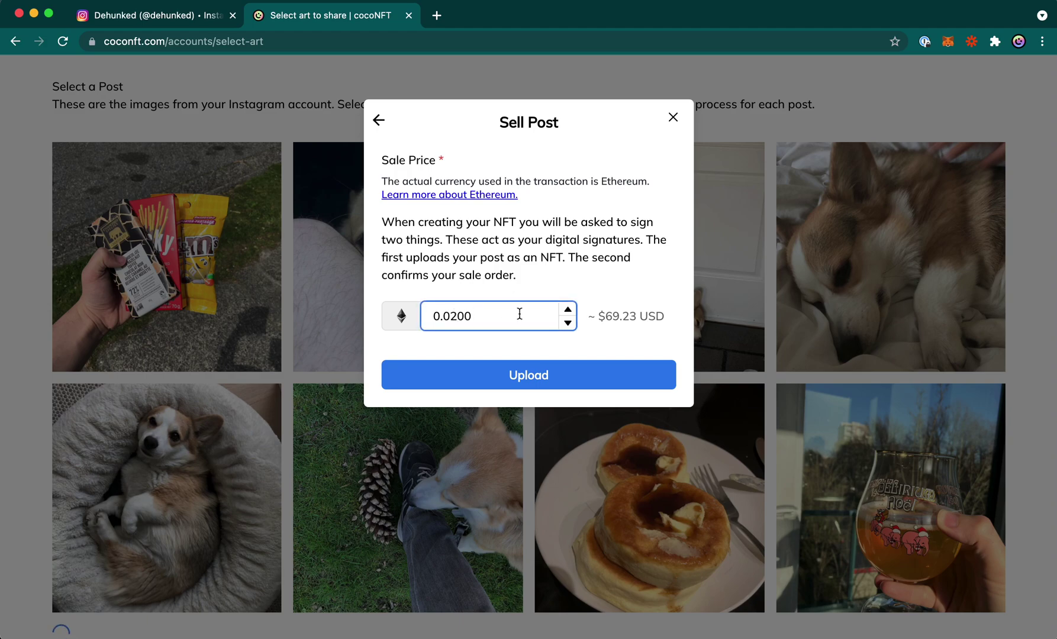
{"action": "key", "text": "BackSpace"}
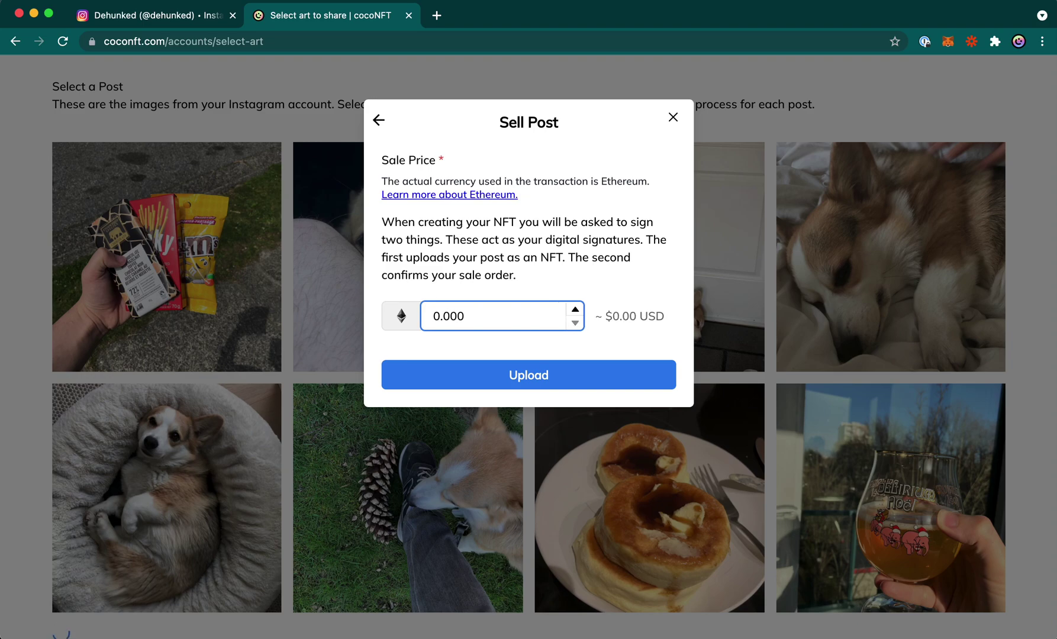
{"action": "type", "text": "5"}
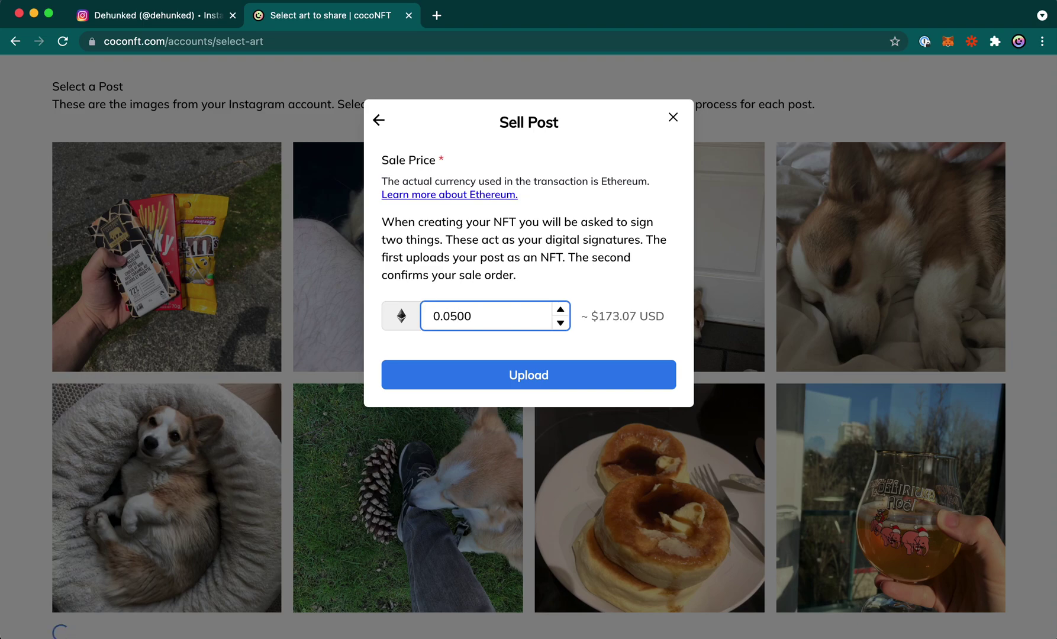
{"action": "left_click", "coordinate": [584, 258]}
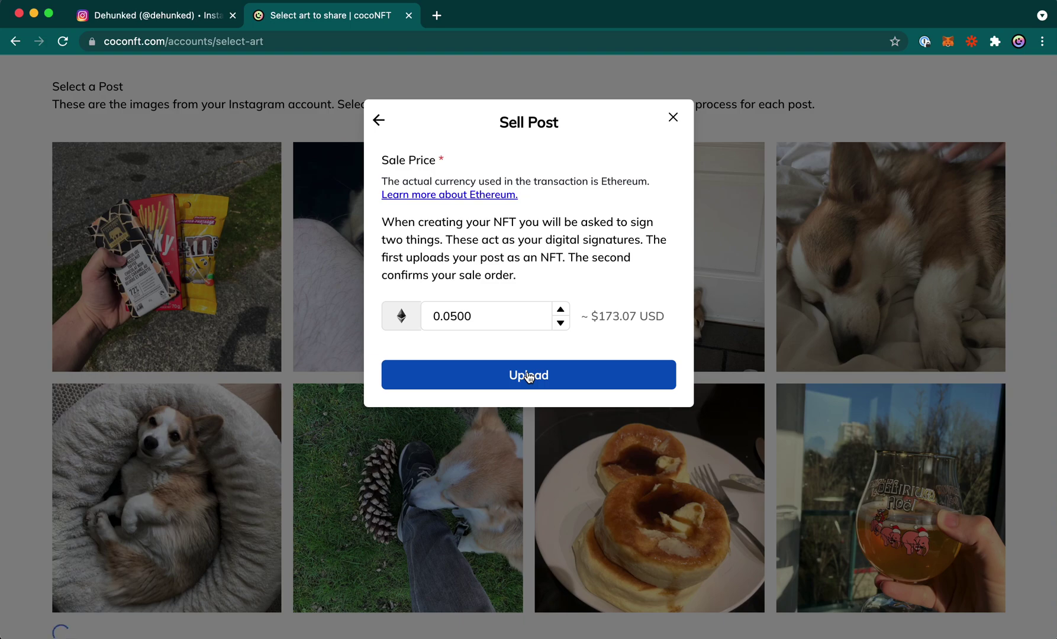
{"action": "left_click", "coordinate": [529, 375]}
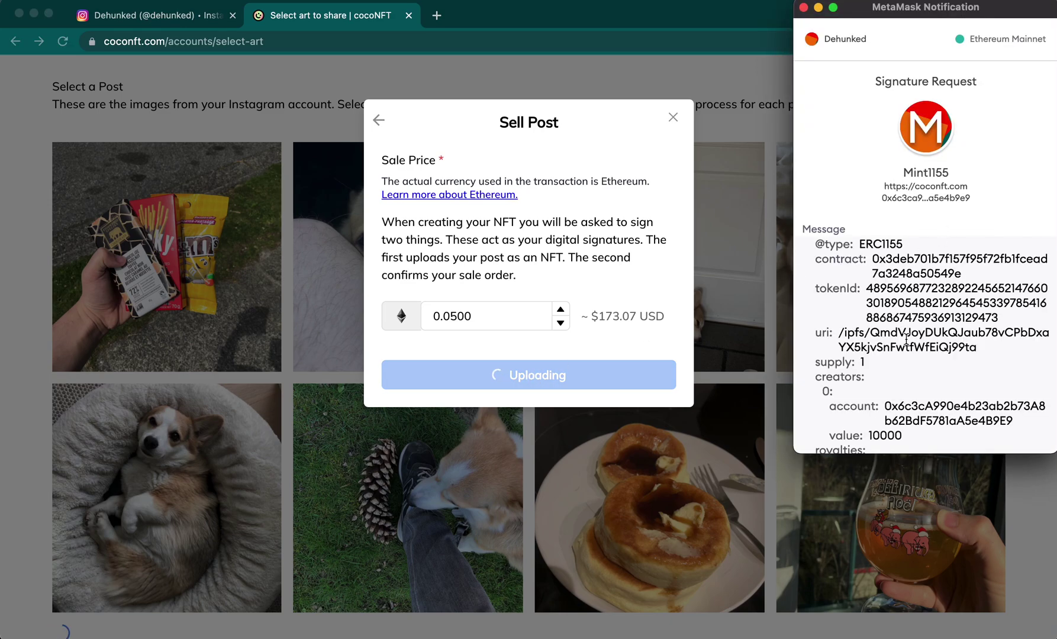
- Sign the MetaMask Mint1155 minting signature request
{"action": "scroll", "coordinate": [876, 364], "scroll_direction": "down", "scroll_amount": 3}
{"action": "scroll", "coordinate": [876, 364], "scroll_direction": "down", "scroll_amount": 5}
{"action": "scroll", "coordinate": [876, 364], "scroll_direction": "down", "scroll_amount": 1}
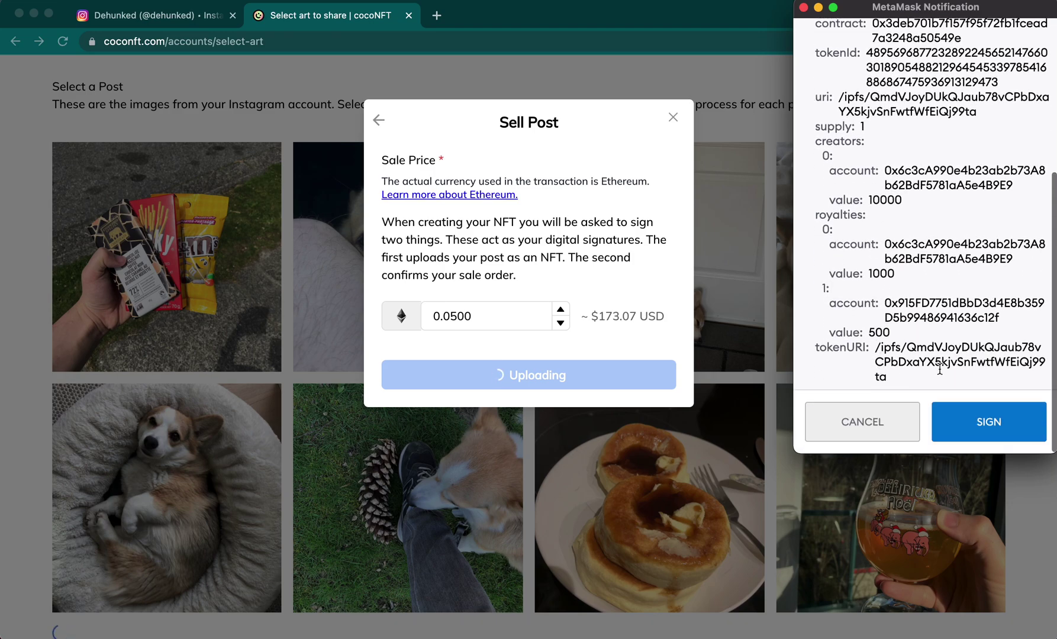
{"action": "left_click", "coordinate": [982, 421]}
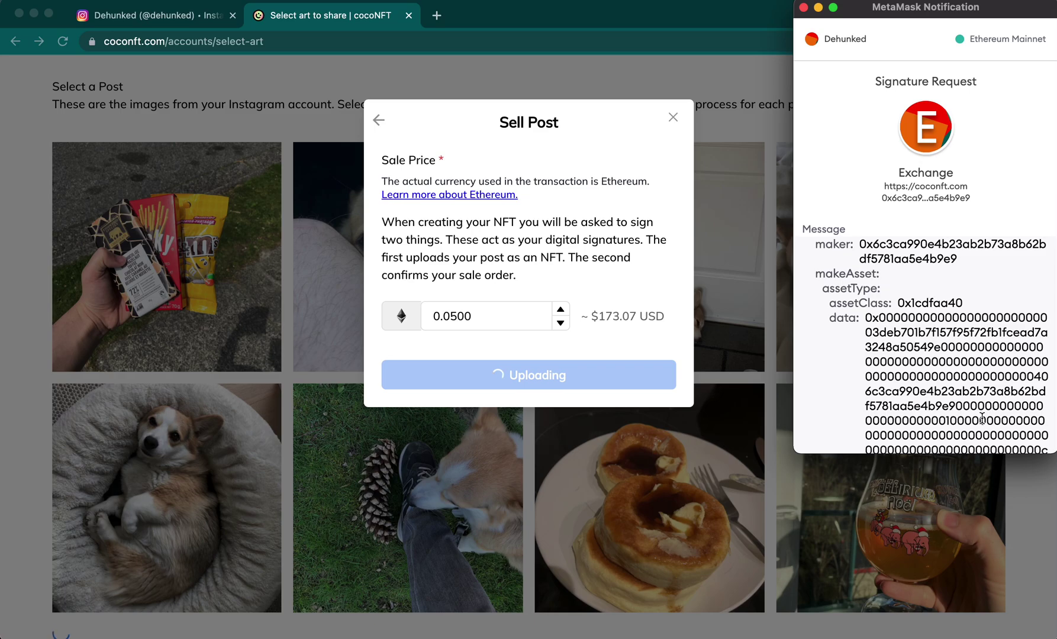
- Sign the MetaMask Exchange sale-order signature request
{"action": "scroll", "coordinate": [956, 315], "scroll_direction": "down", "scroll_amount": 3}
{"action": "scroll", "coordinate": [956, 316], "scroll_direction": "down", "scroll_amount": 5}
{"action": "scroll", "coordinate": [956, 315], "scroll_direction": "down", "scroll_amount": 5}
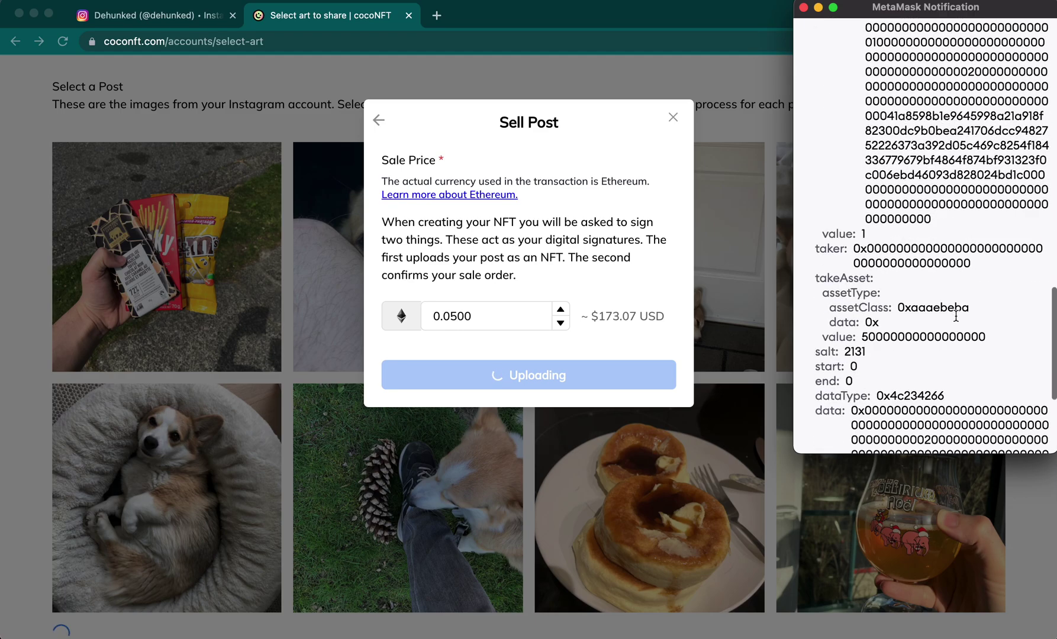
{"action": "scroll", "coordinate": [955, 315], "scroll_direction": "down", "scroll_amount": 3}
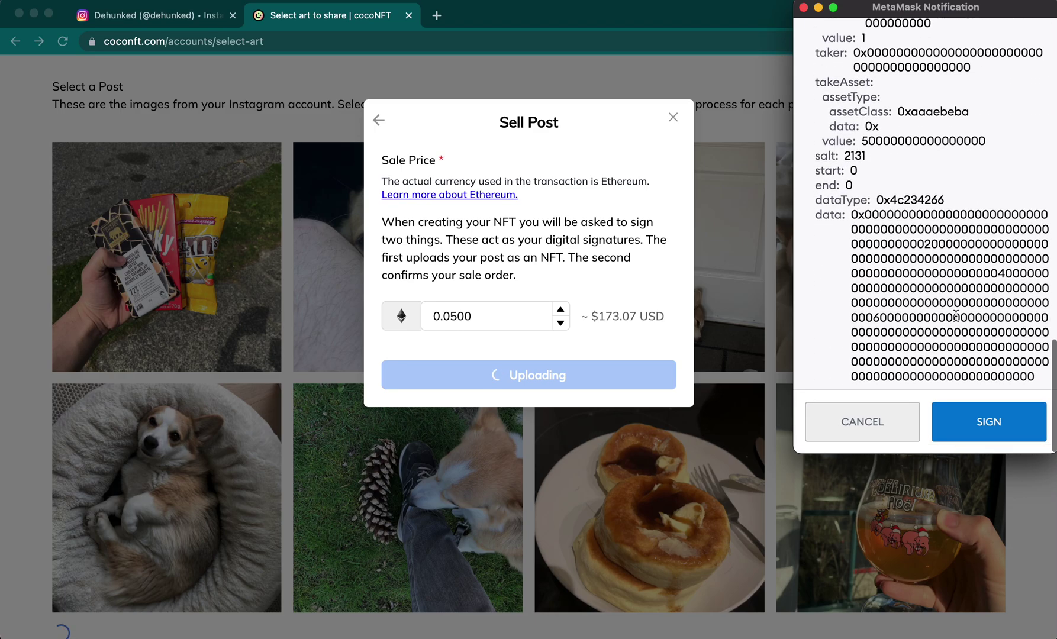
{"action": "left_click", "coordinate": [978, 435]}
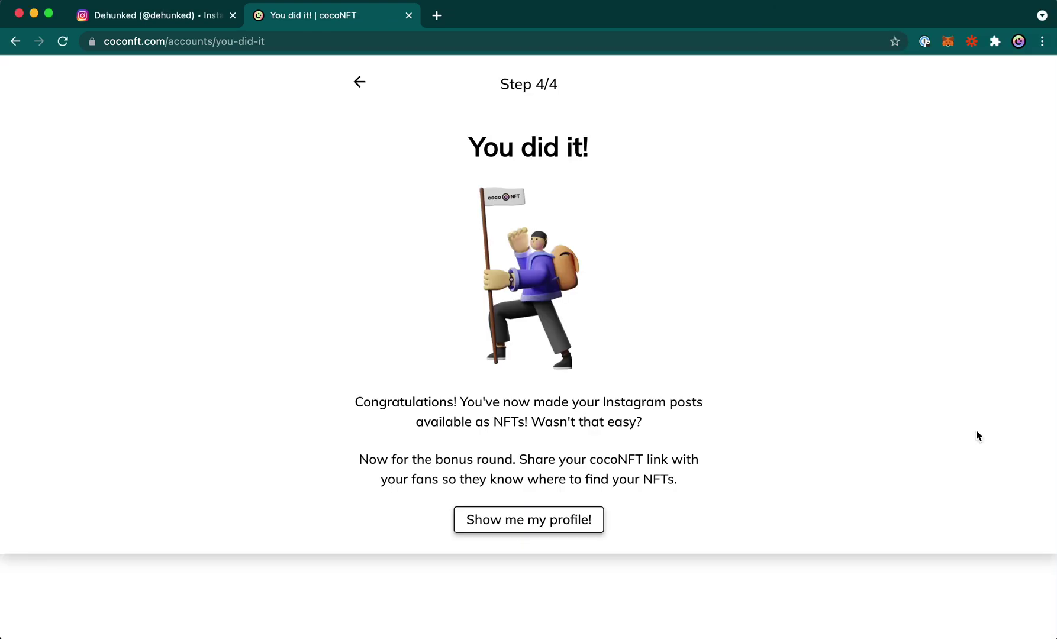
- Open the dehunked profile listing the corgi NFT at 0.05 ETH, glancing at Instagram
{"action": "left_click", "coordinate": [538, 532]}
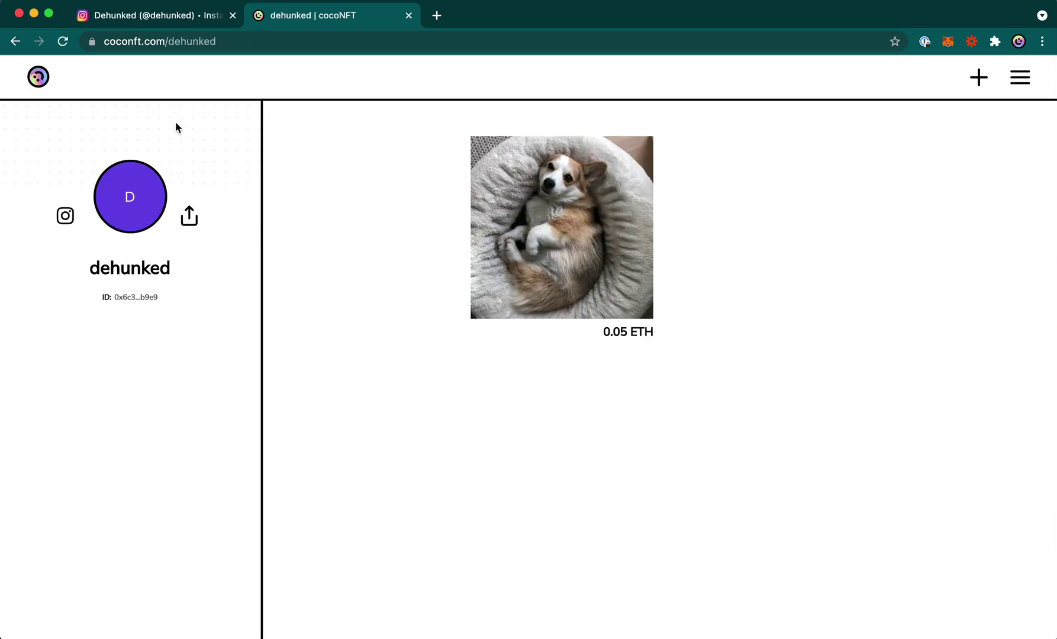
{"action": "key", "text": "ctrl+shift+Tab"}
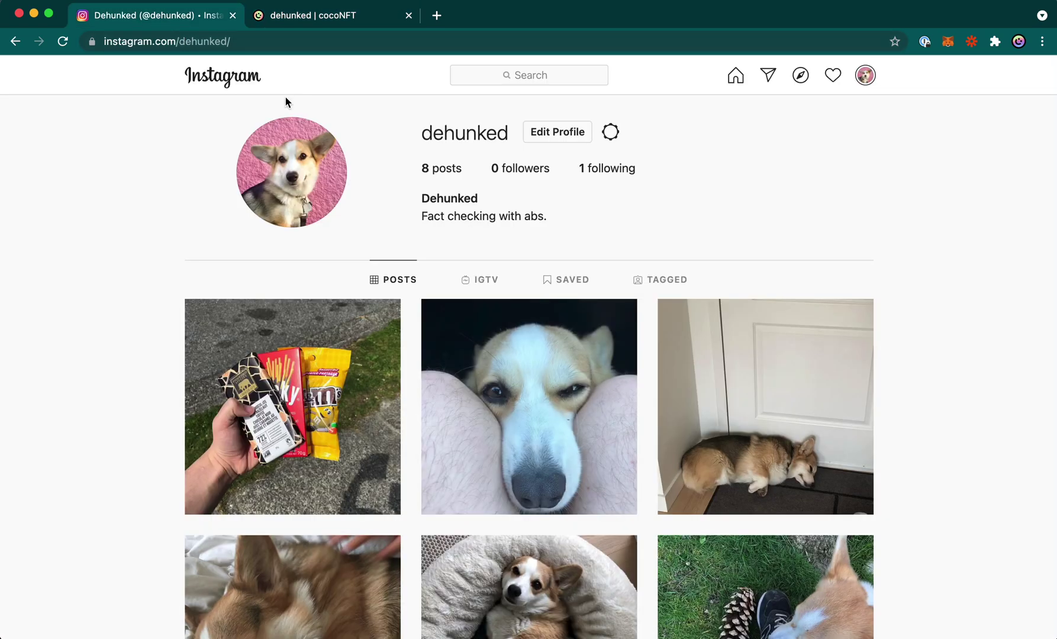
{"action": "key", "text": "ctrl+Tab"}
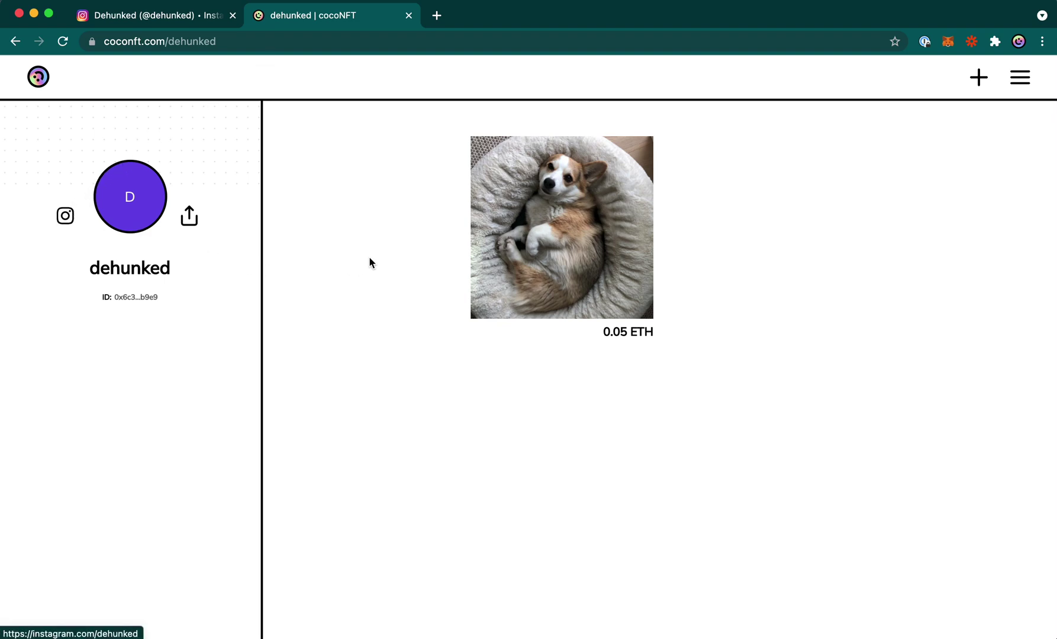
- Open the Cozy Donut Dog NFT's detail page from the profile
{"action": "left_click", "coordinate": [584, 239]}
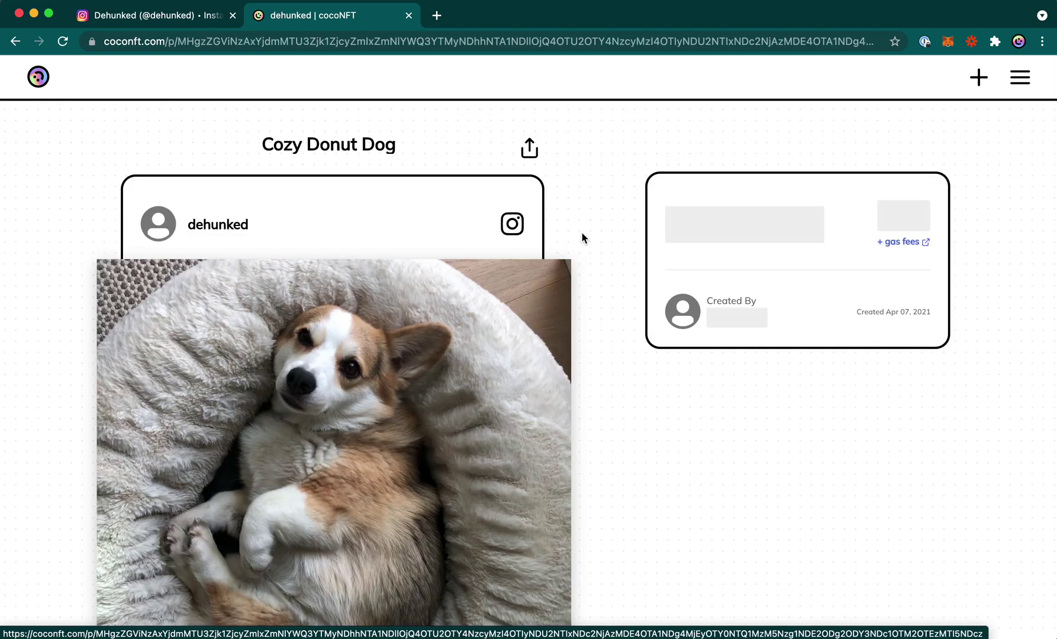